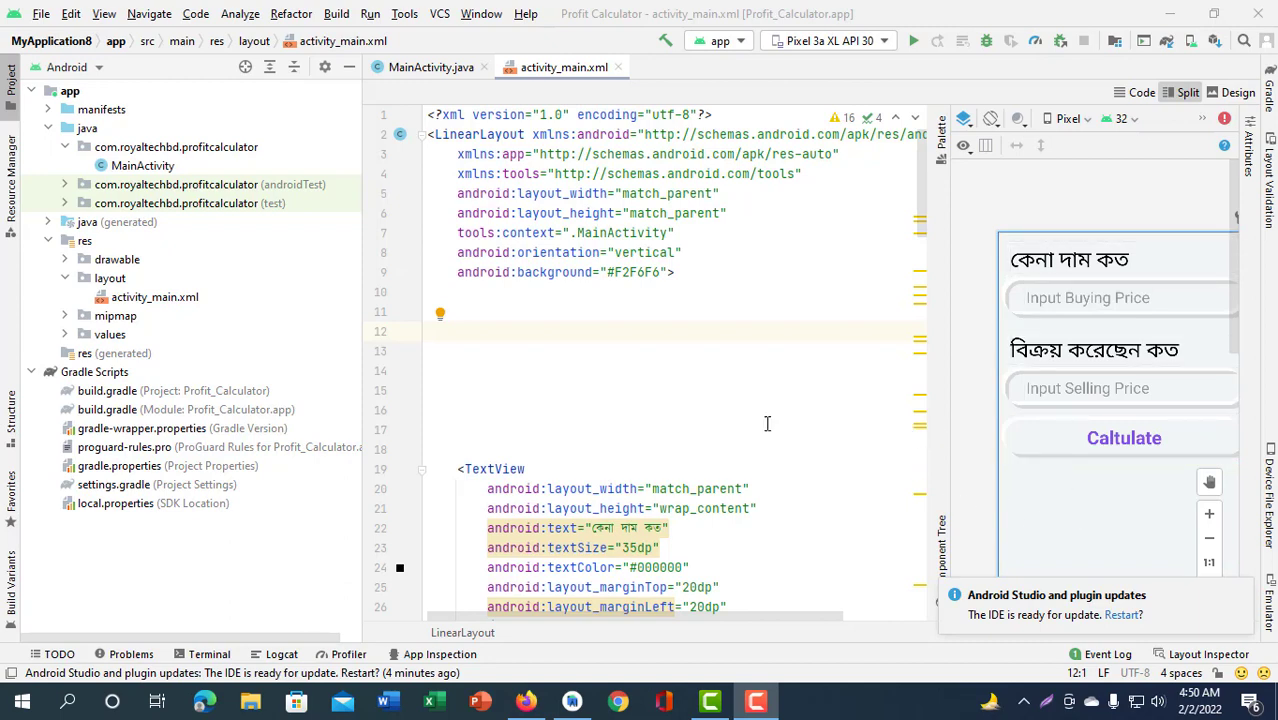
# Step: Check the installed Android Studio version and build in the About information
pyautogui.click(657, 338)
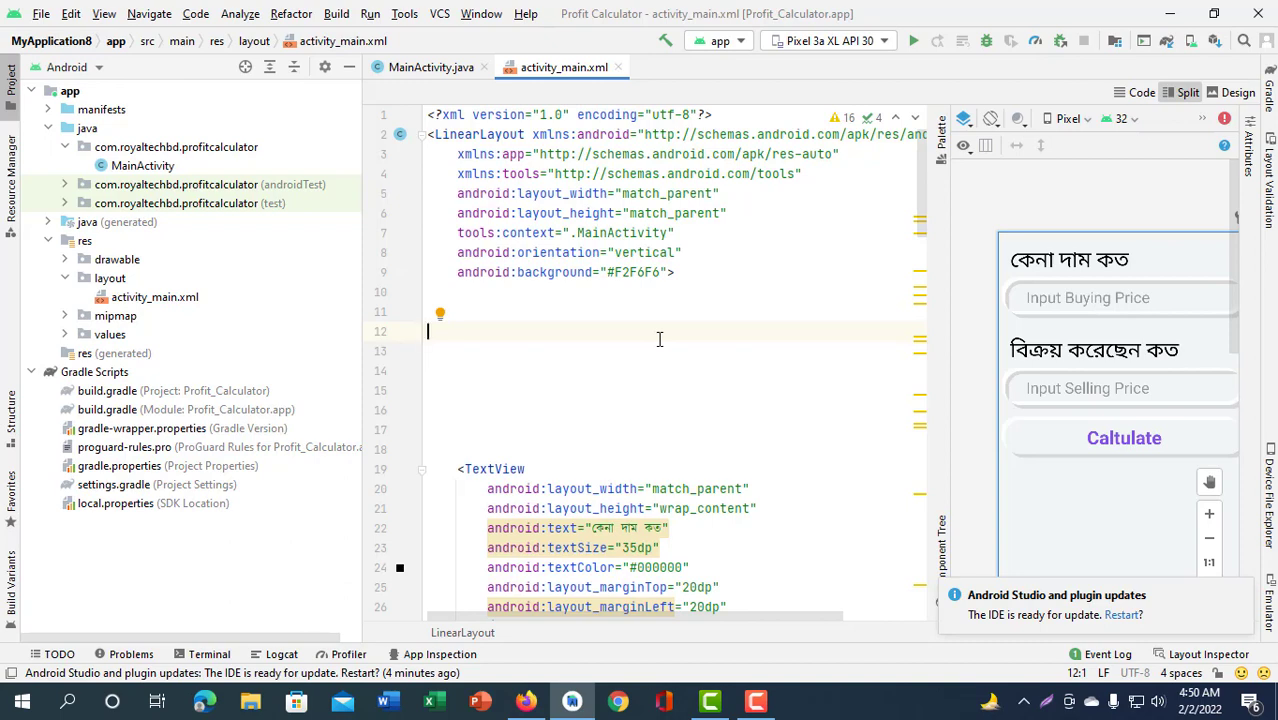
pyautogui.click(521, 18)
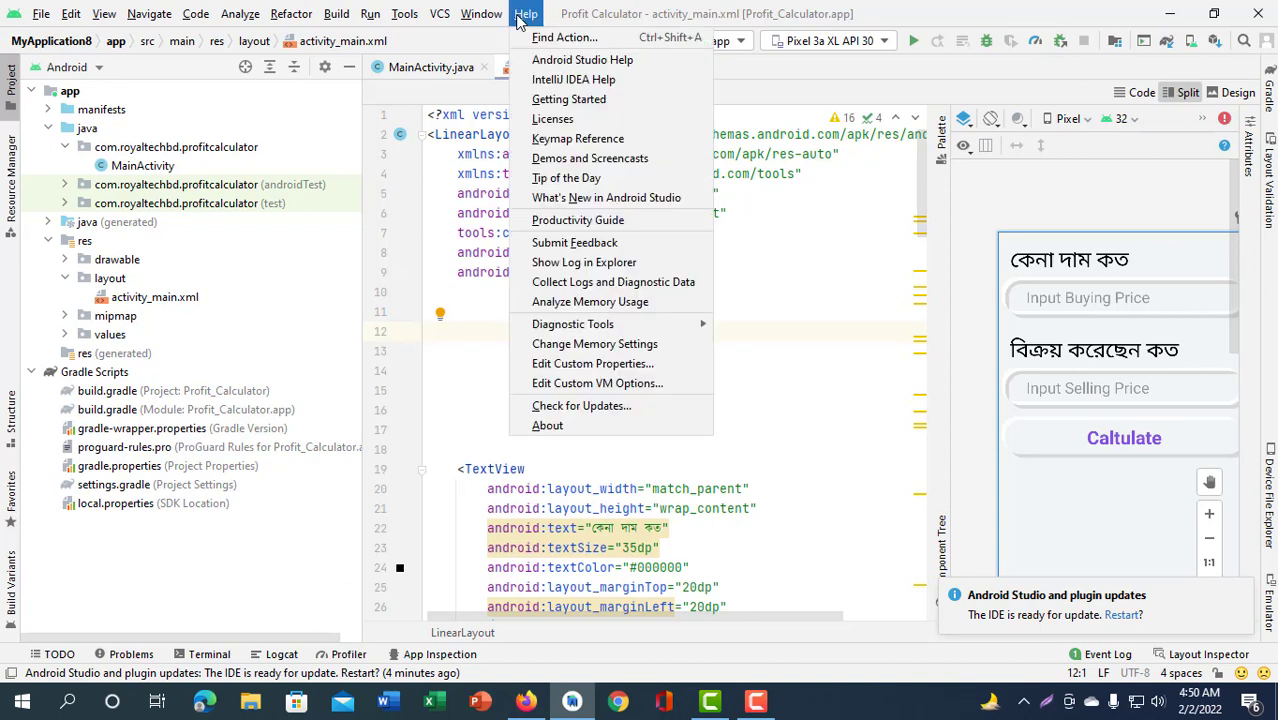
pyautogui.click(548, 425)
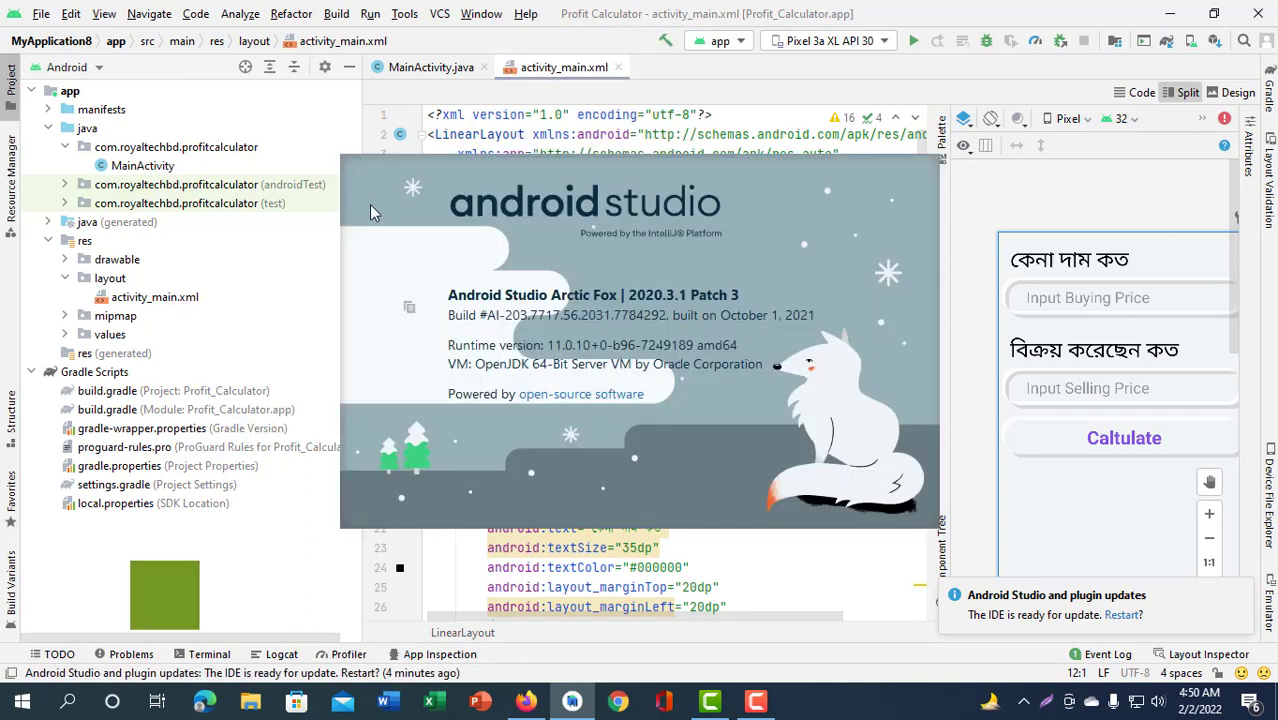
pyautogui.click(830, 547)
pyautogui.click(520, 15)
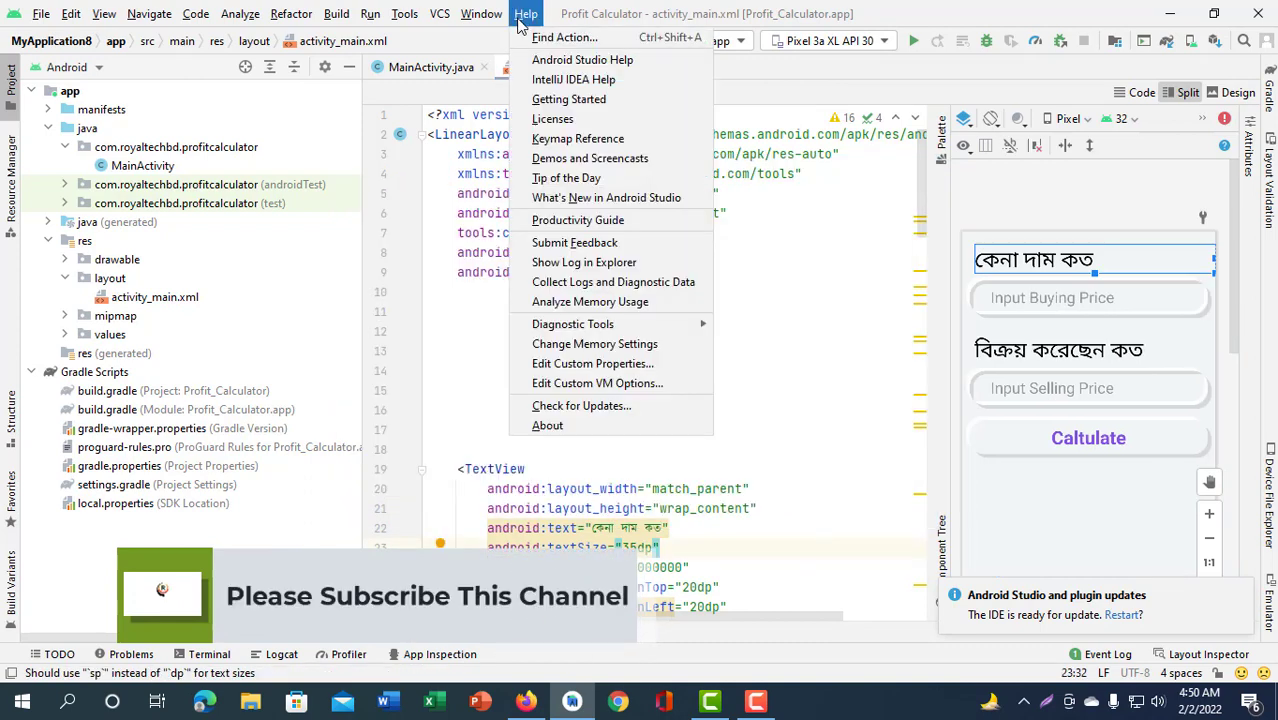
pyautogui.click(550, 427)
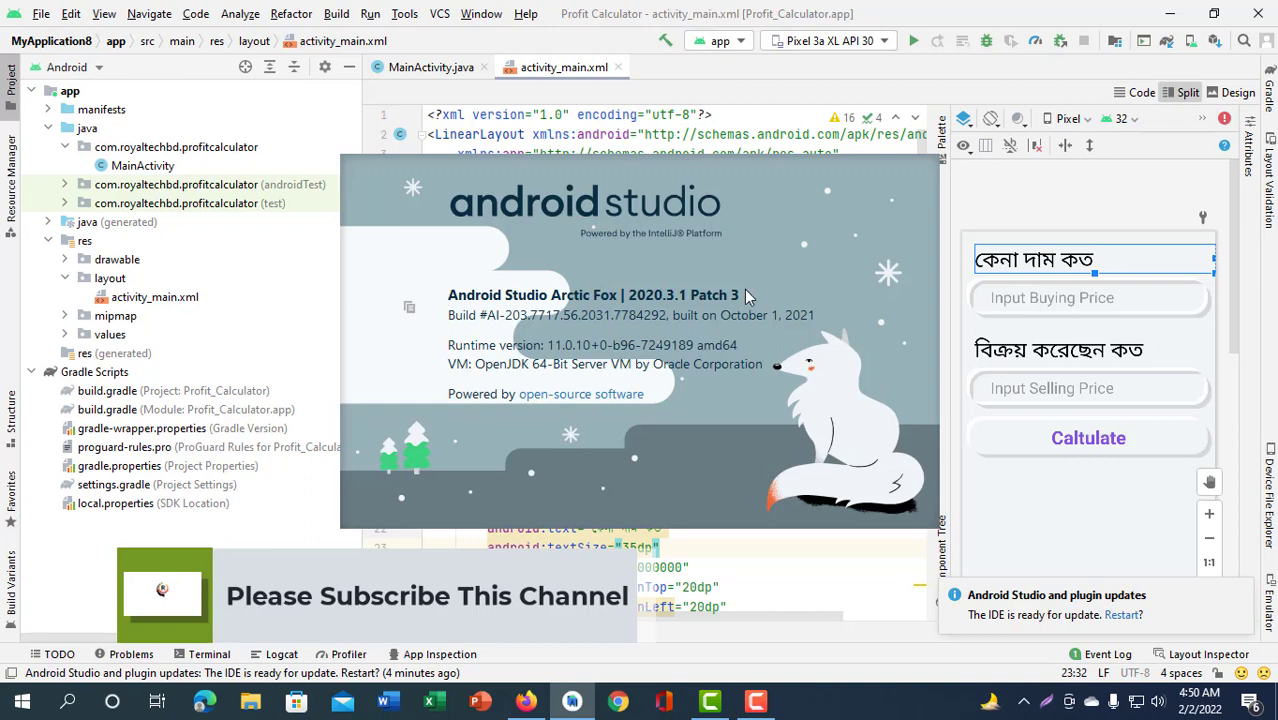
pyautogui.click(778, 567)
# Step: Close the current project and reopen Profit Calculator from the list of recent projects
pyautogui.click(528, 14)
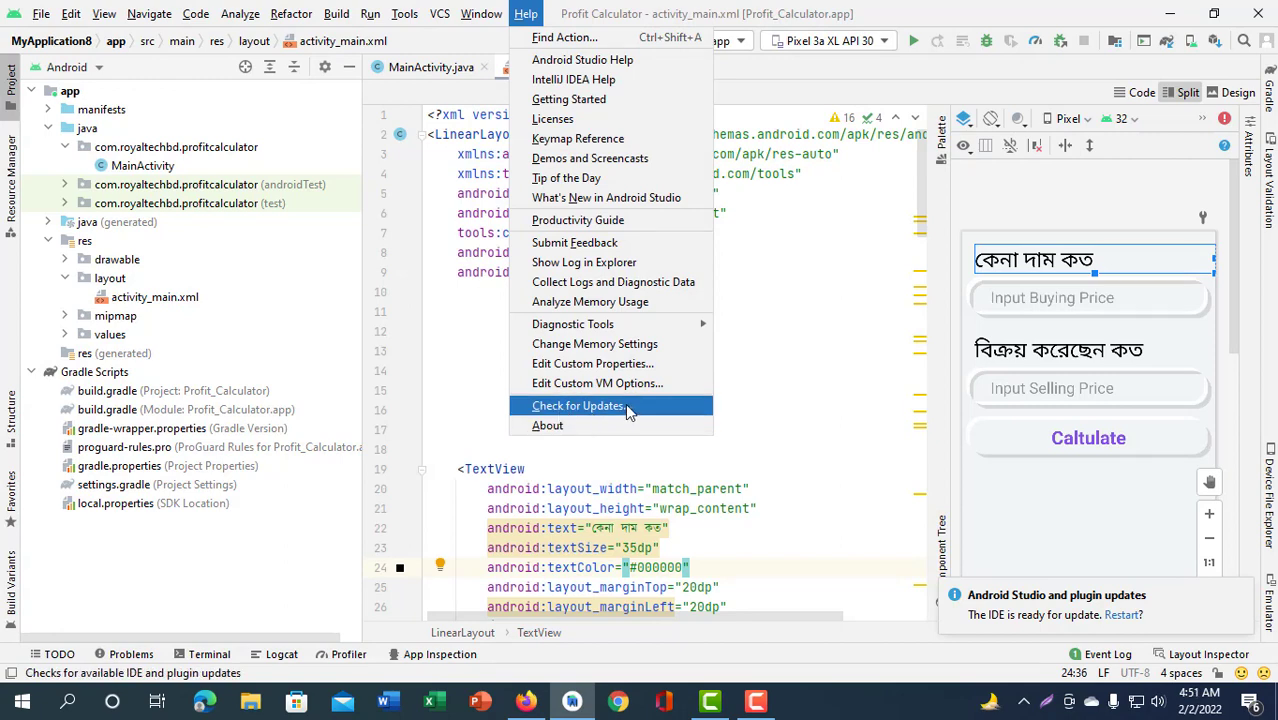
pyautogui.click(41, 14)
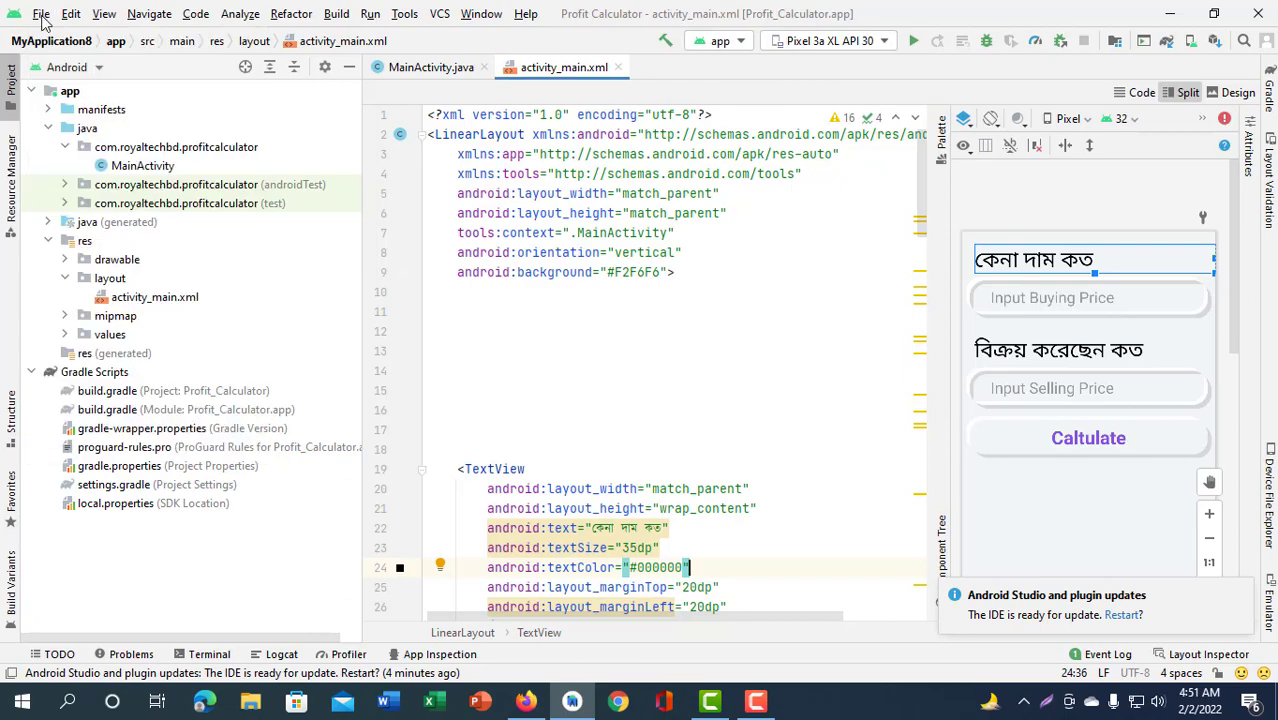
pyautogui.click(41, 14)
pyautogui.click(130, 120)
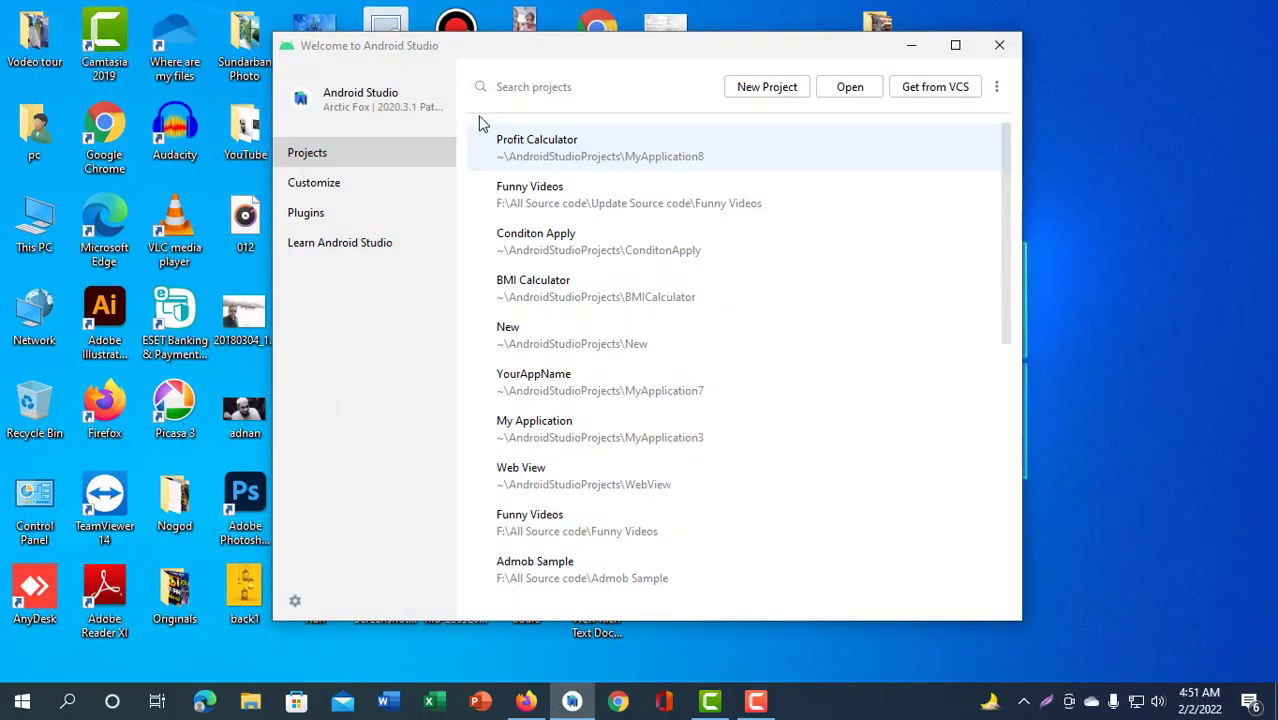
pyautogui.click(578, 160)
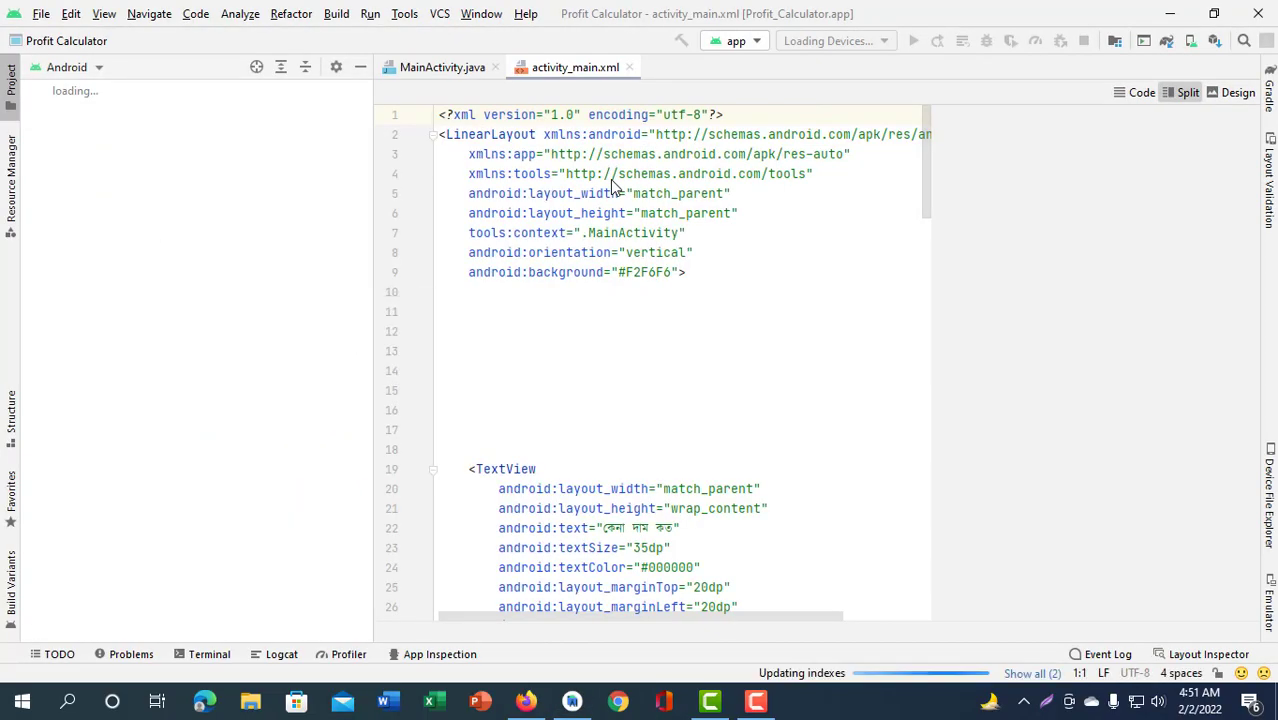
# Step: Check for available IDE and plugin updates
pyautogui.click(41, 14)
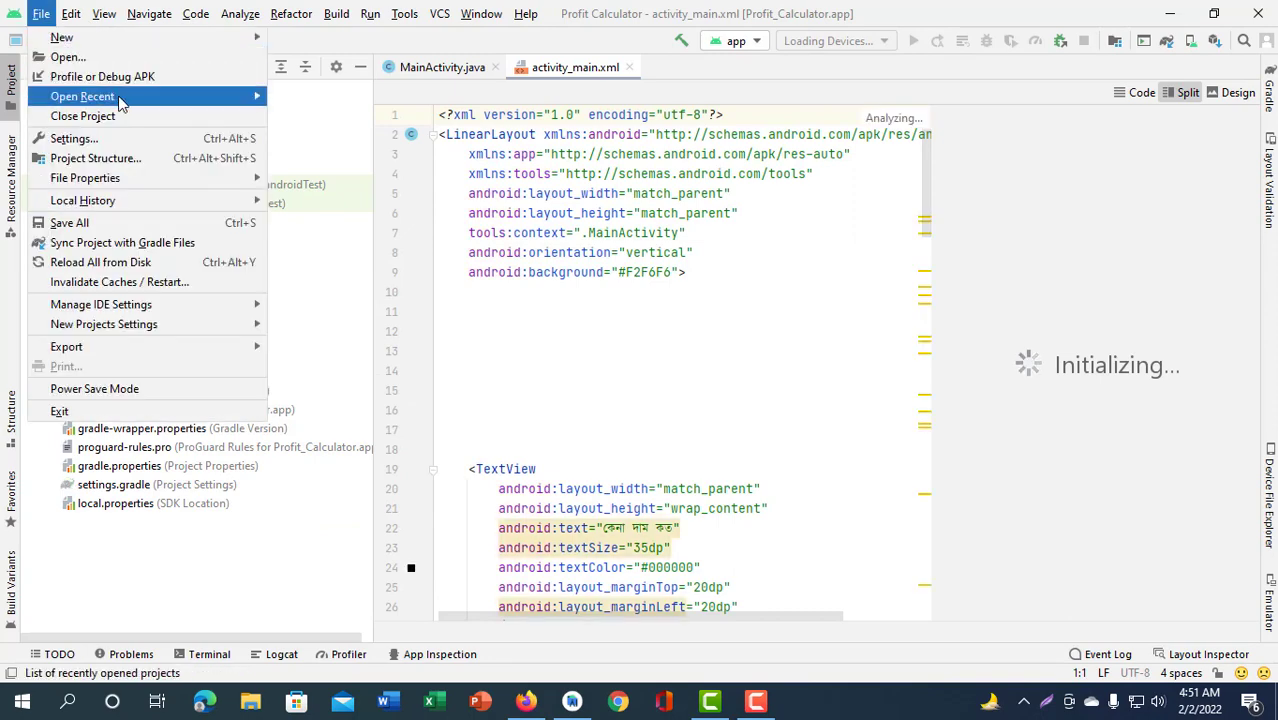
pyautogui.moveTo(108, 96)
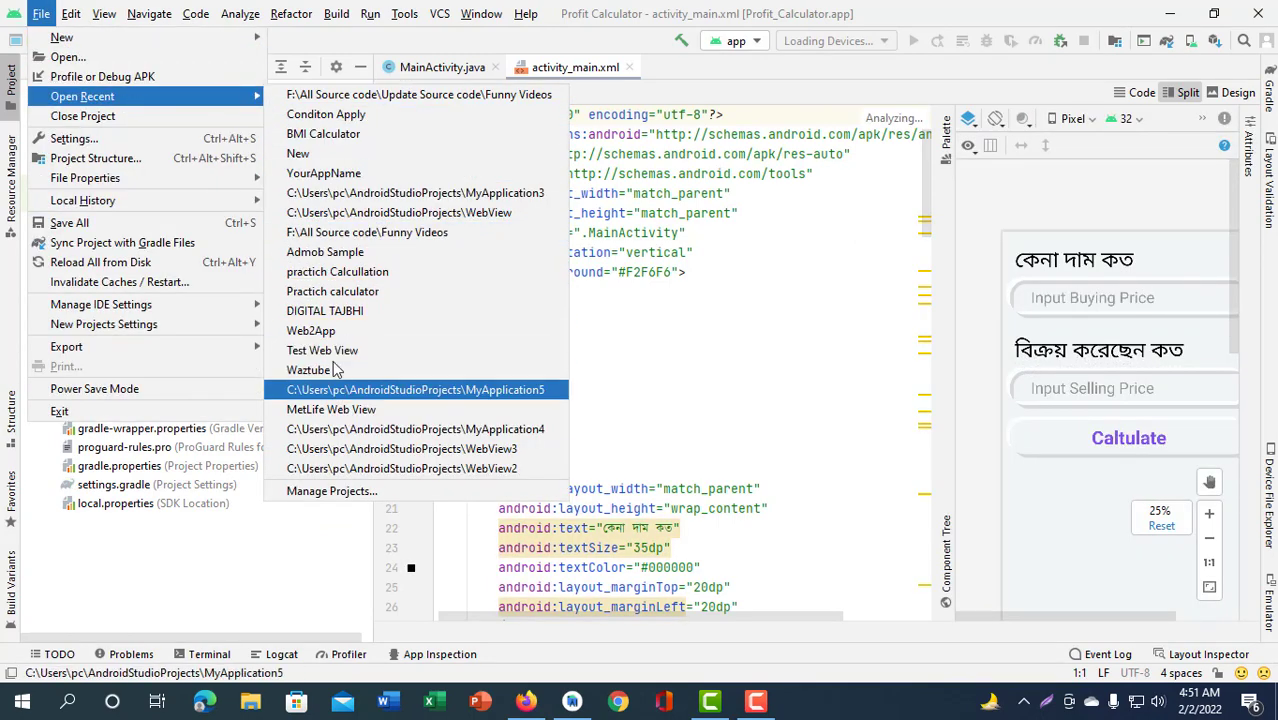
pyautogui.click(529, 12)
pyautogui.click(527, 13)
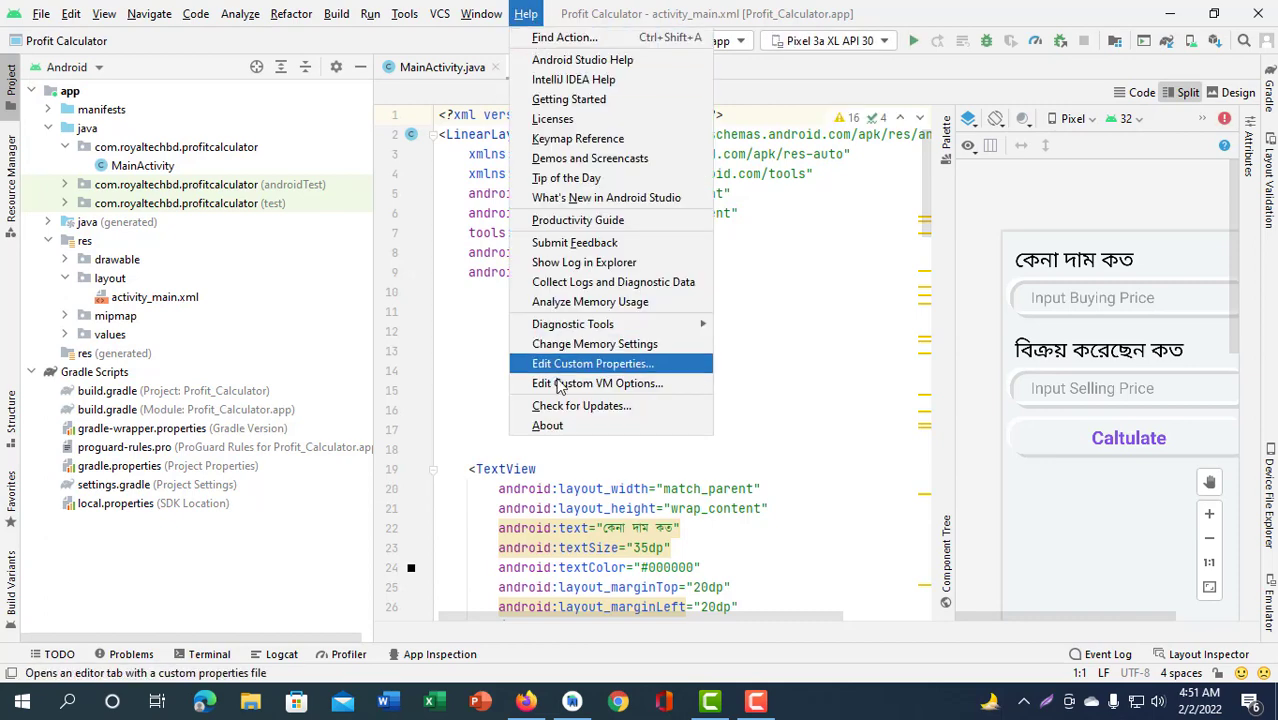
pyautogui.click(598, 405)
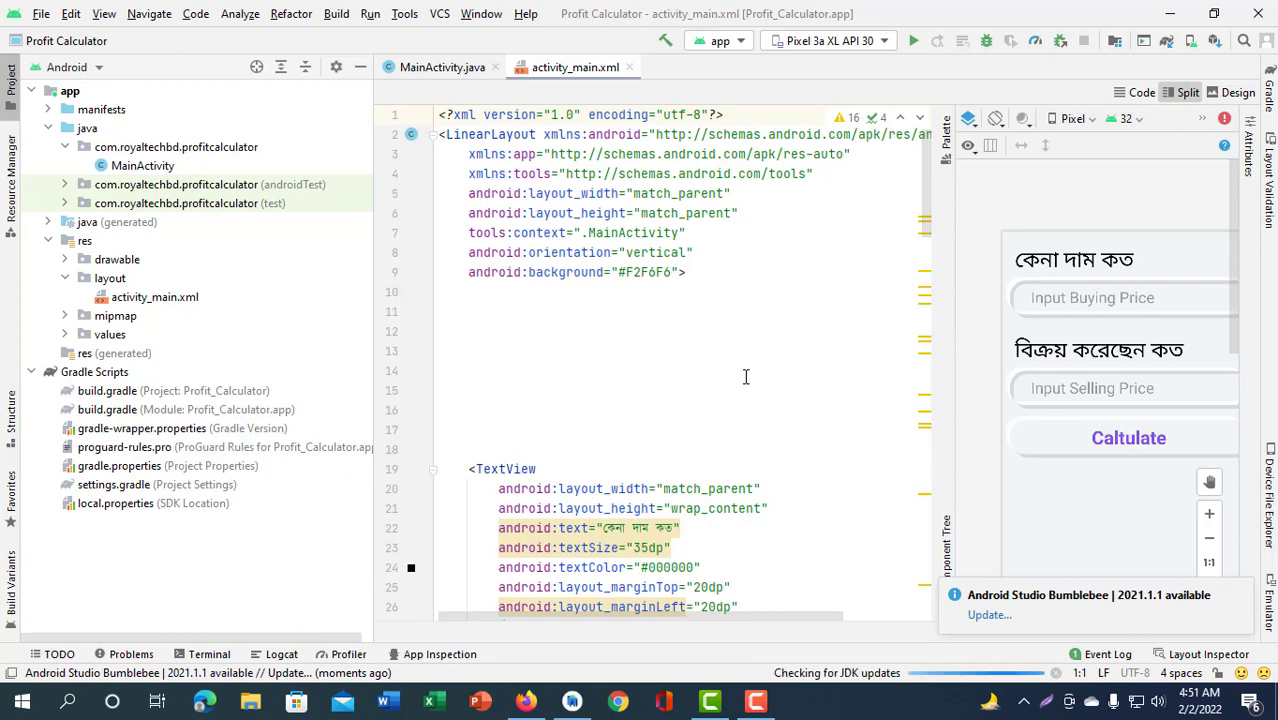
# Step: Update to Android Studio Bumblebee 2021.1.1, restarting the IDE and accepting the DELETE solution for the conflicting uninstall.exe
pyautogui.click(988, 617)
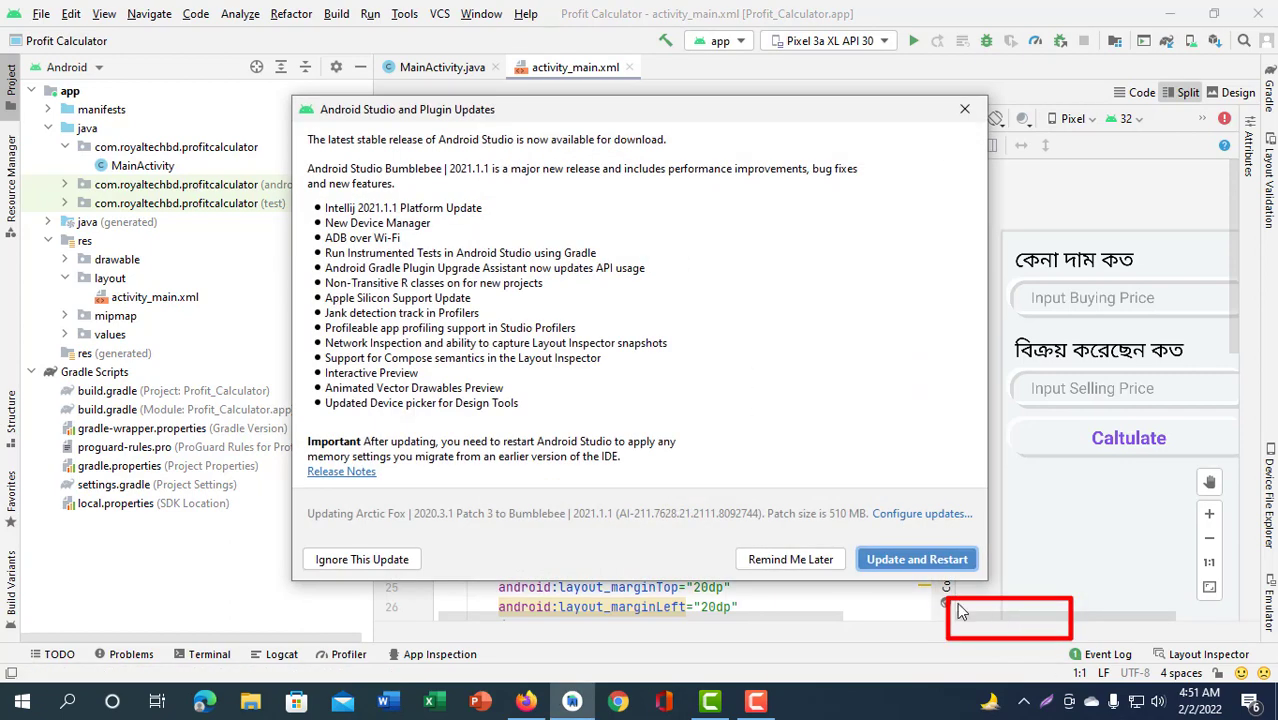
pyautogui.click(911, 561)
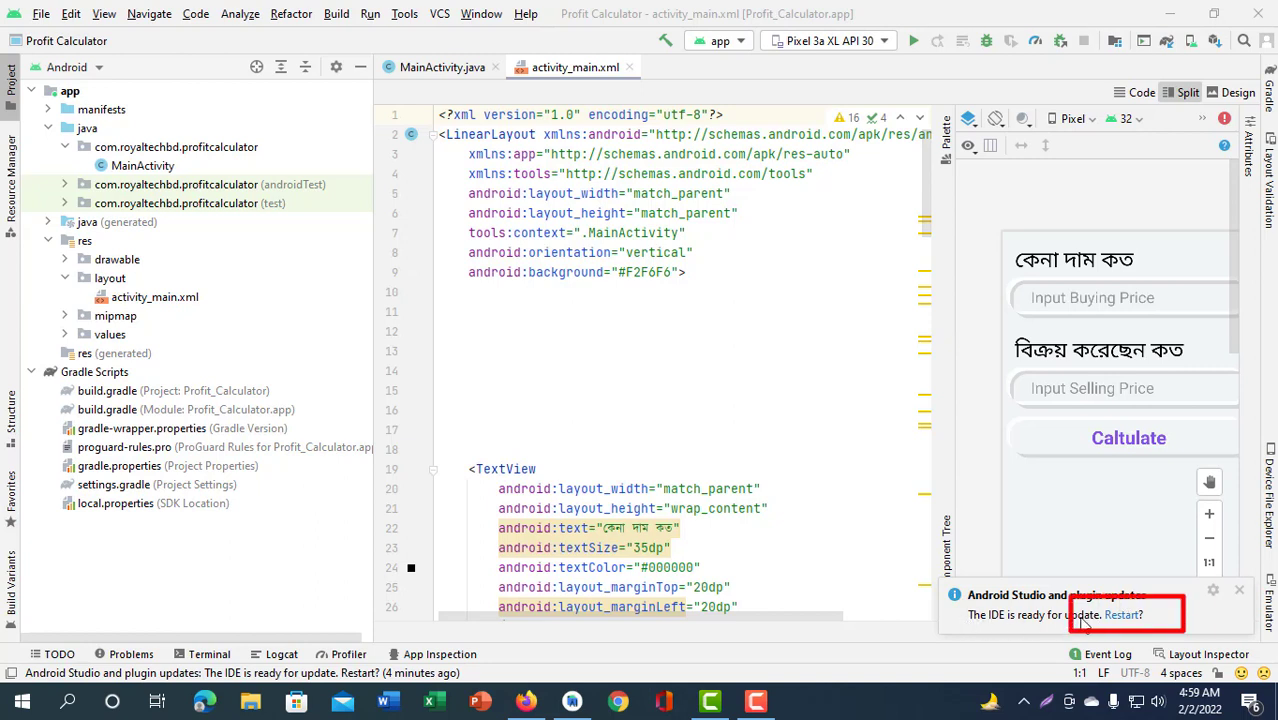
pyautogui.click(1122, 616)
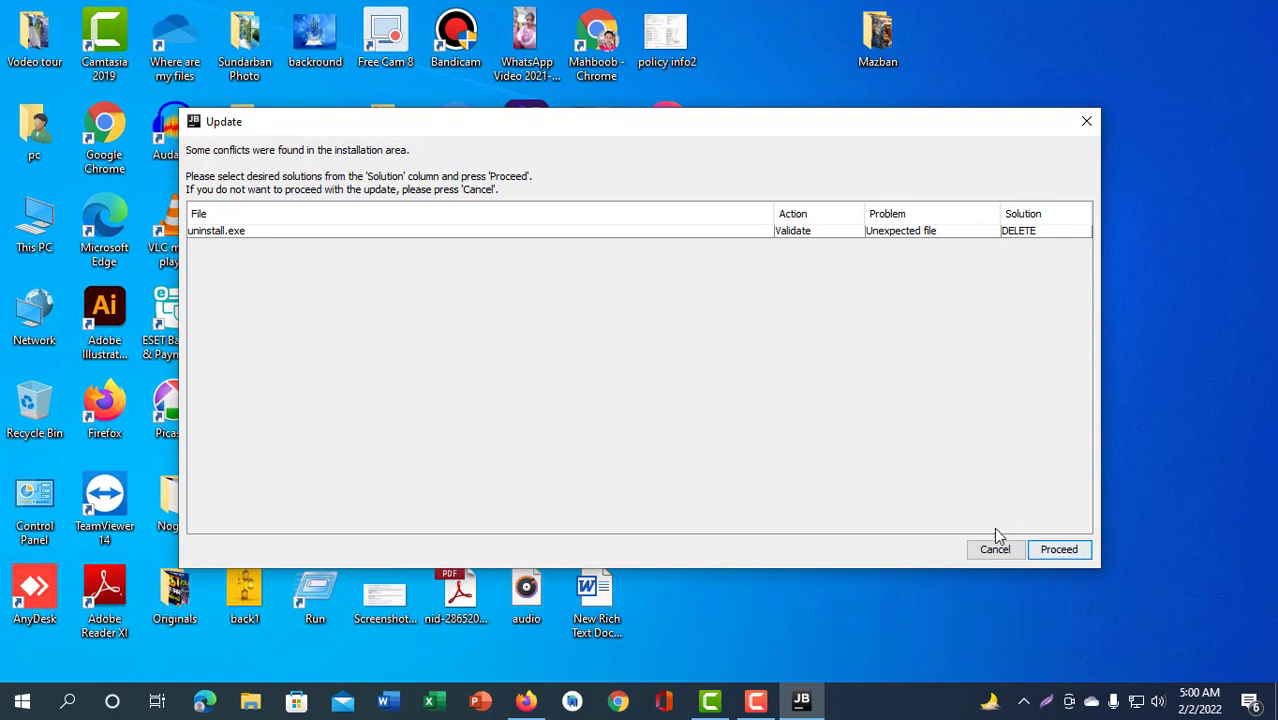
pyautogui.click(1066, 551)
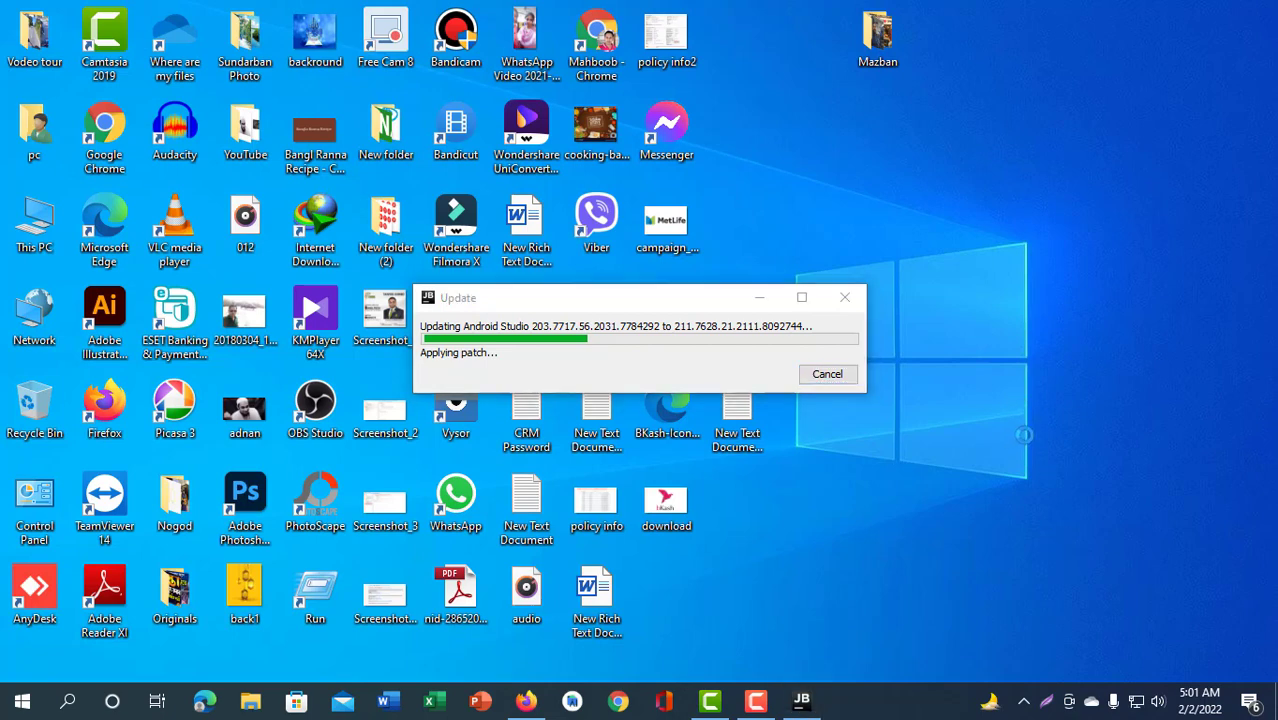
pyautogui.rightClick(1015, 394)
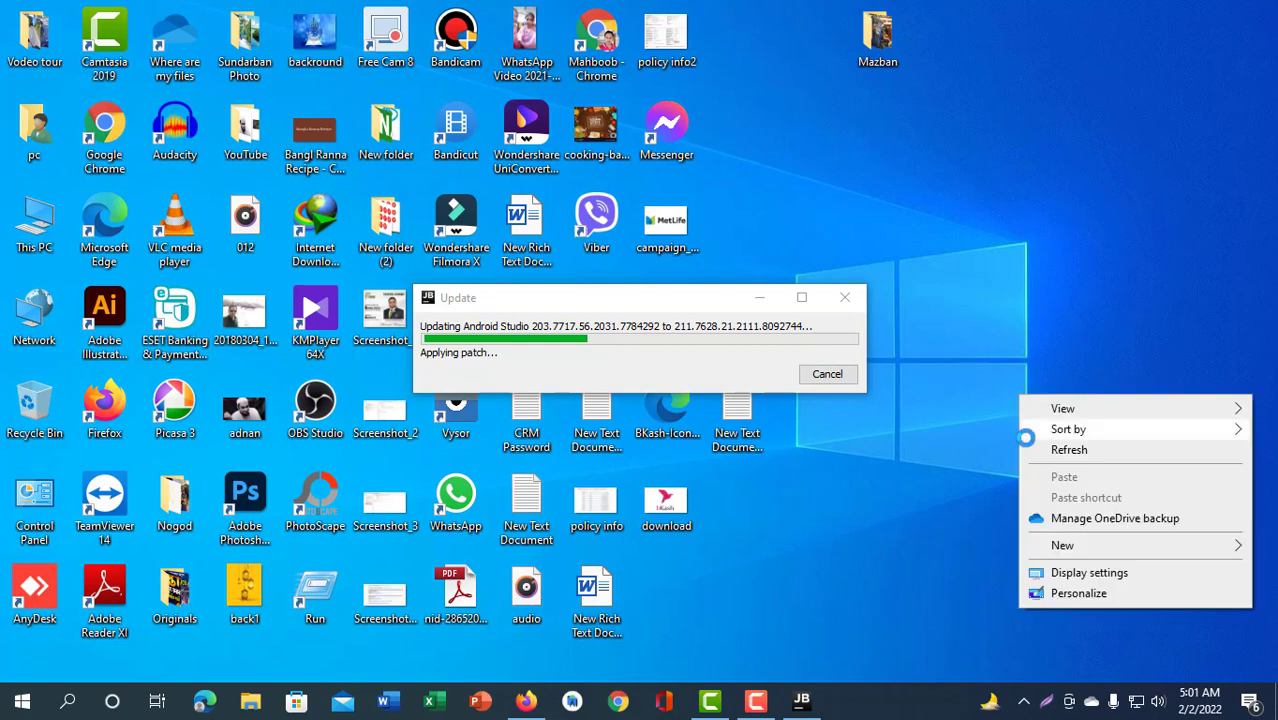
pyautogui.click(1037, 447)
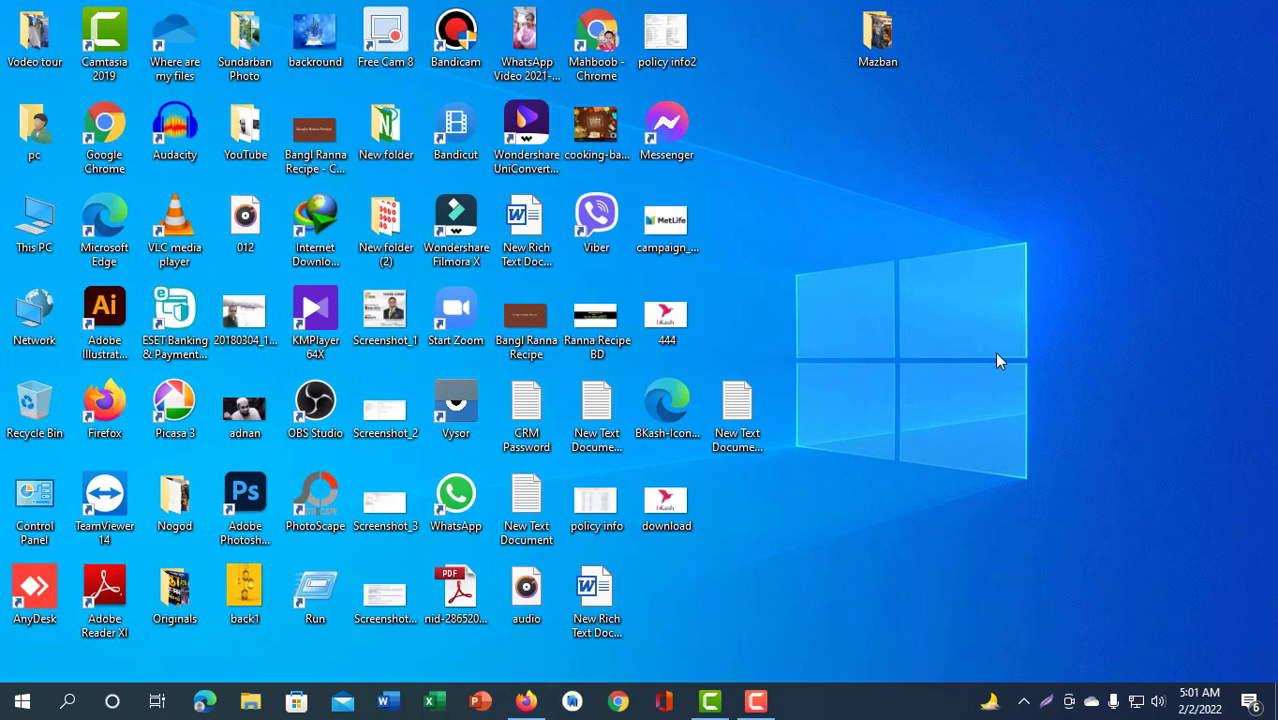
pyautogui.rightClick(997, 360)
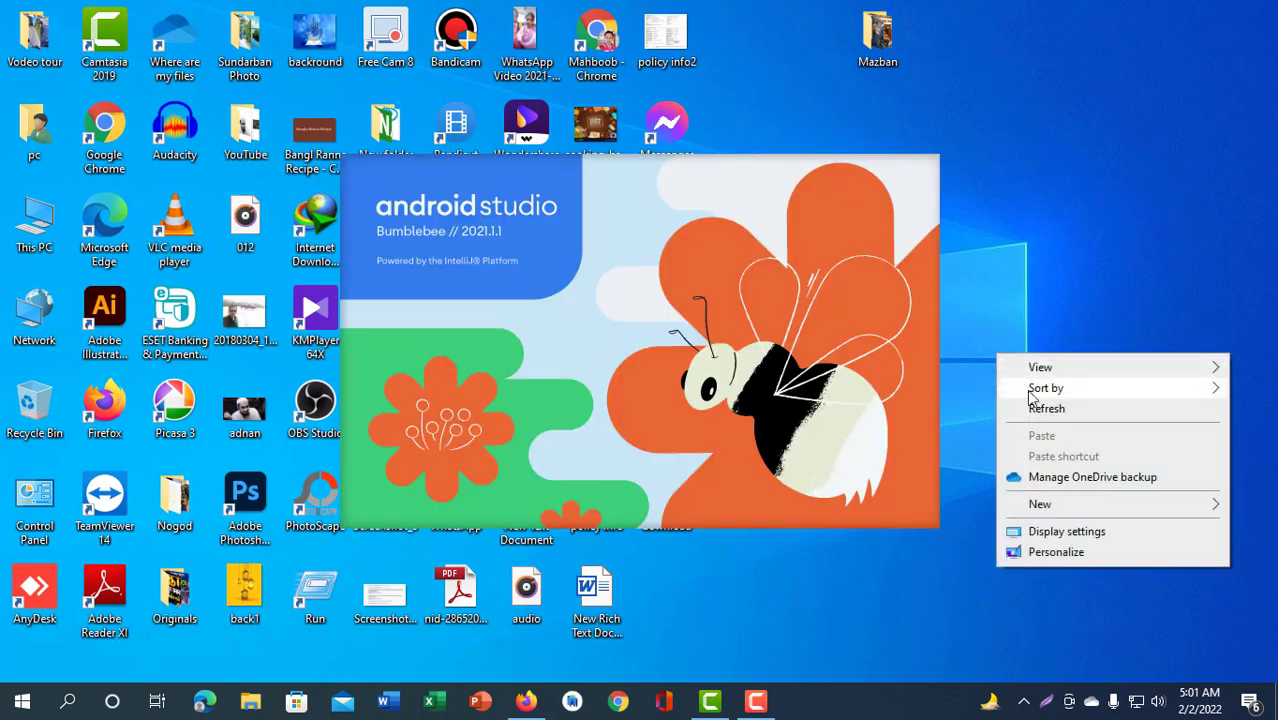
pyautogui.click(1035, 408)
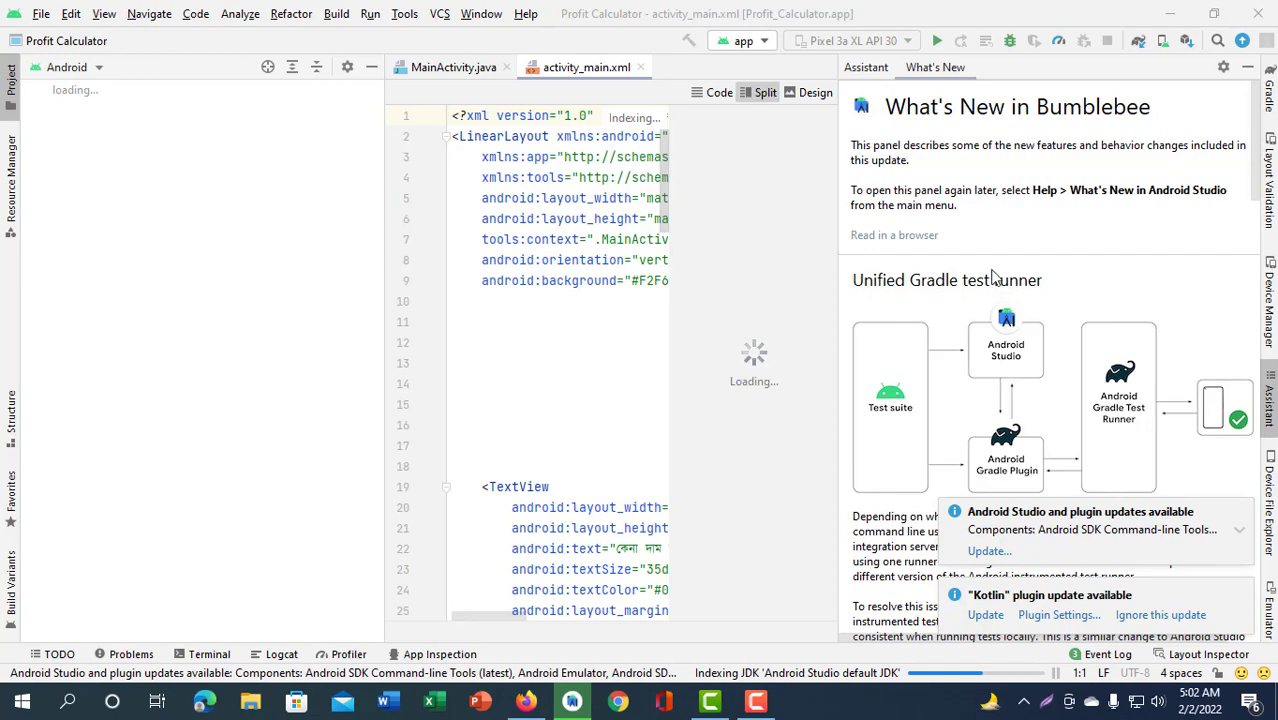
# Step: Read through the What's New in Bumblebee notes, including the New Device Manager section, and close them
pyautogui.scroll(-3, 1085, 290)
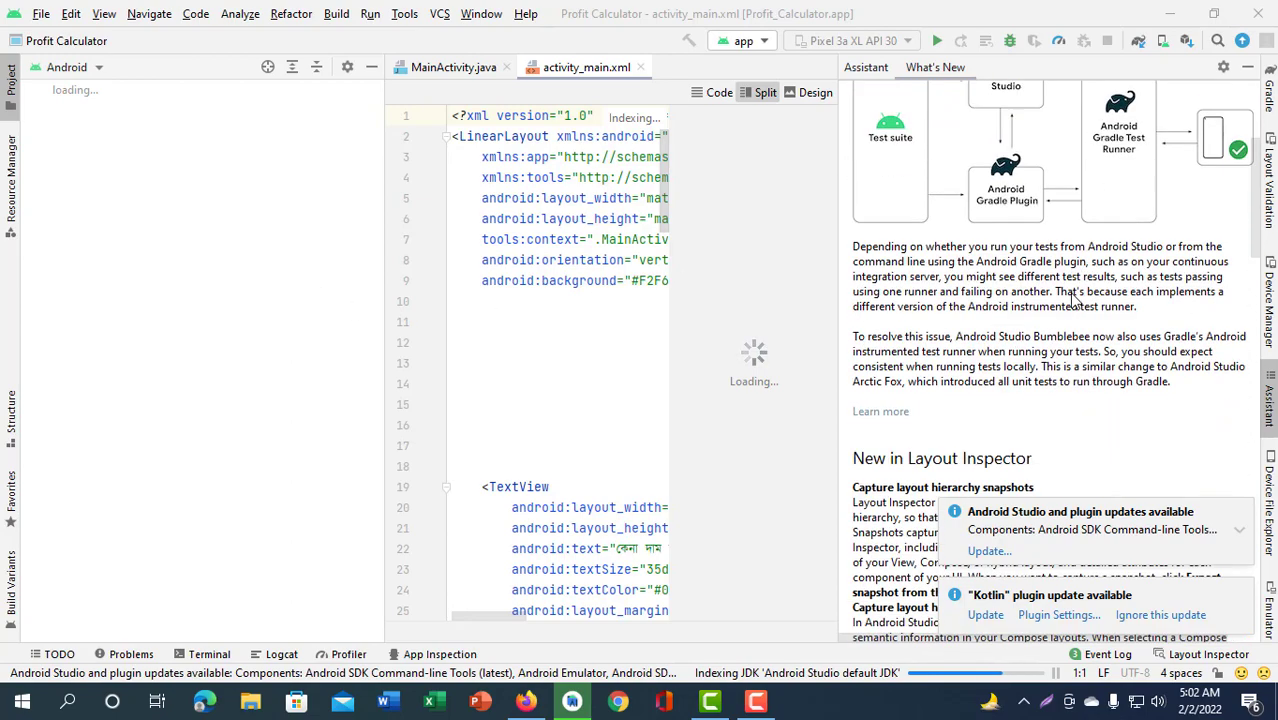
pyautogui.scroll(-2, 1073, 300)
pyautogui.scroll(-5, 1072, 298)
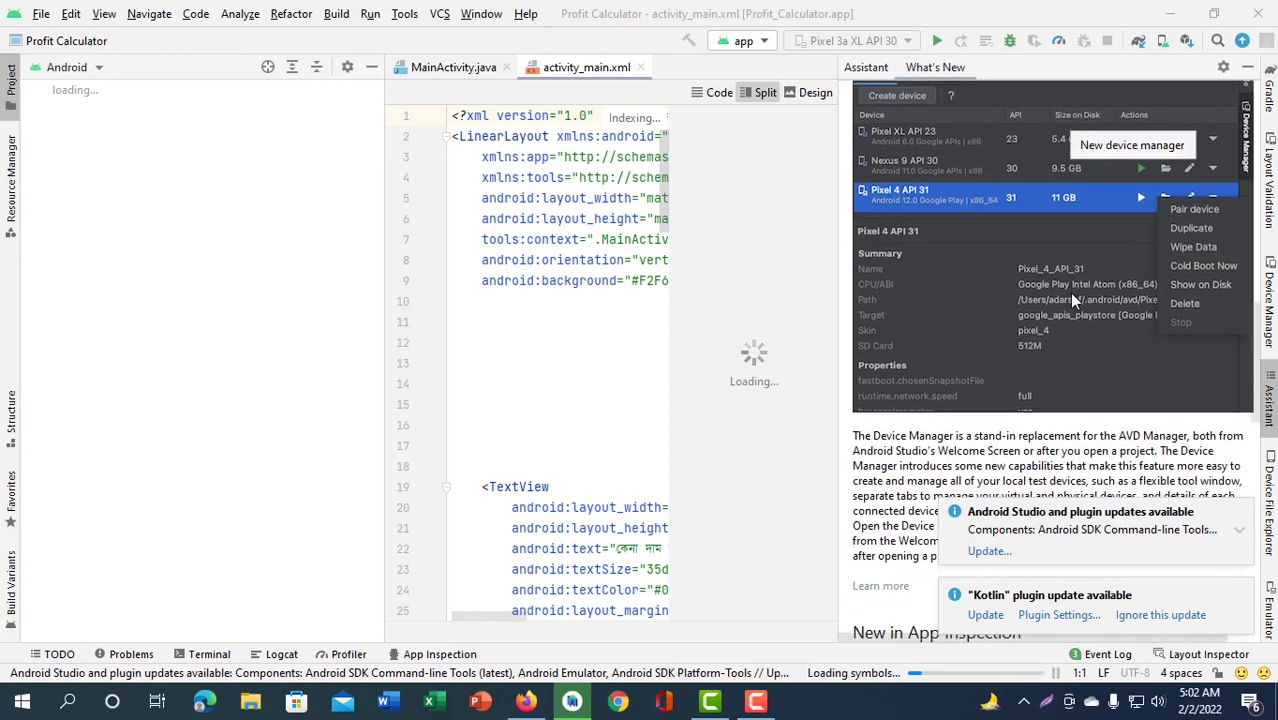
pyautogui.scroll(1, 1170, 187)
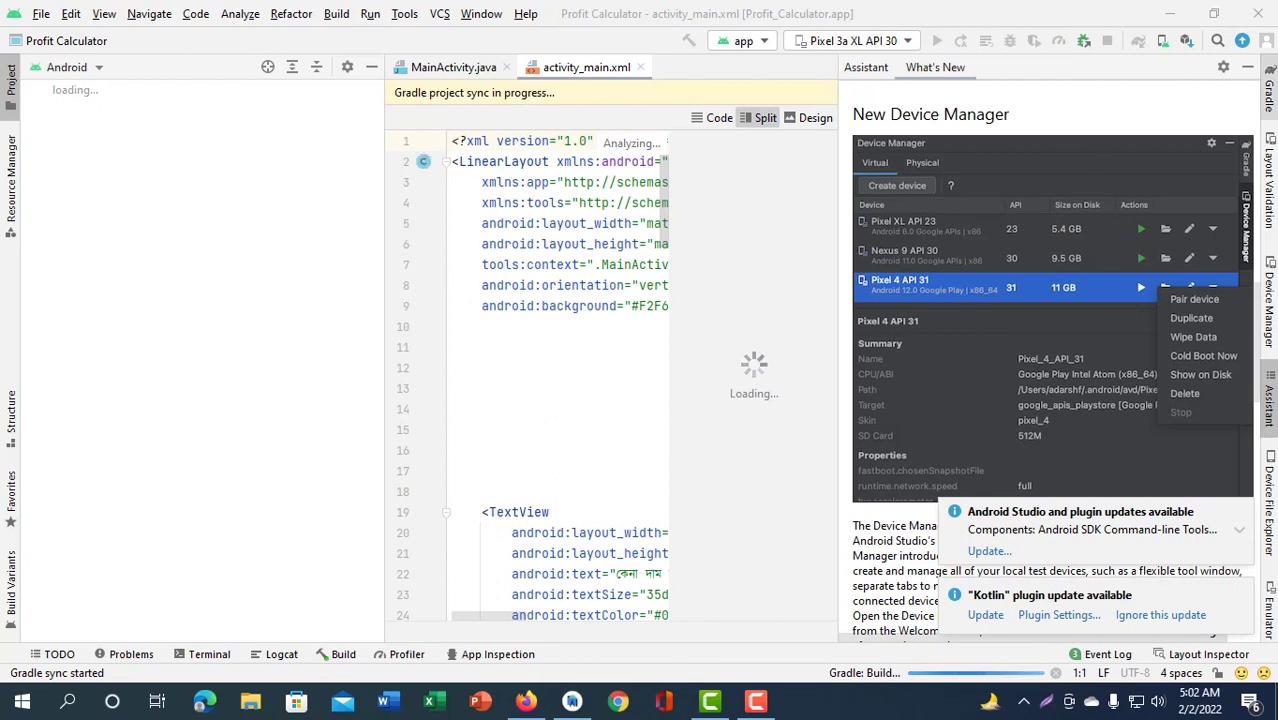
pyautogui.click(1257, 67)
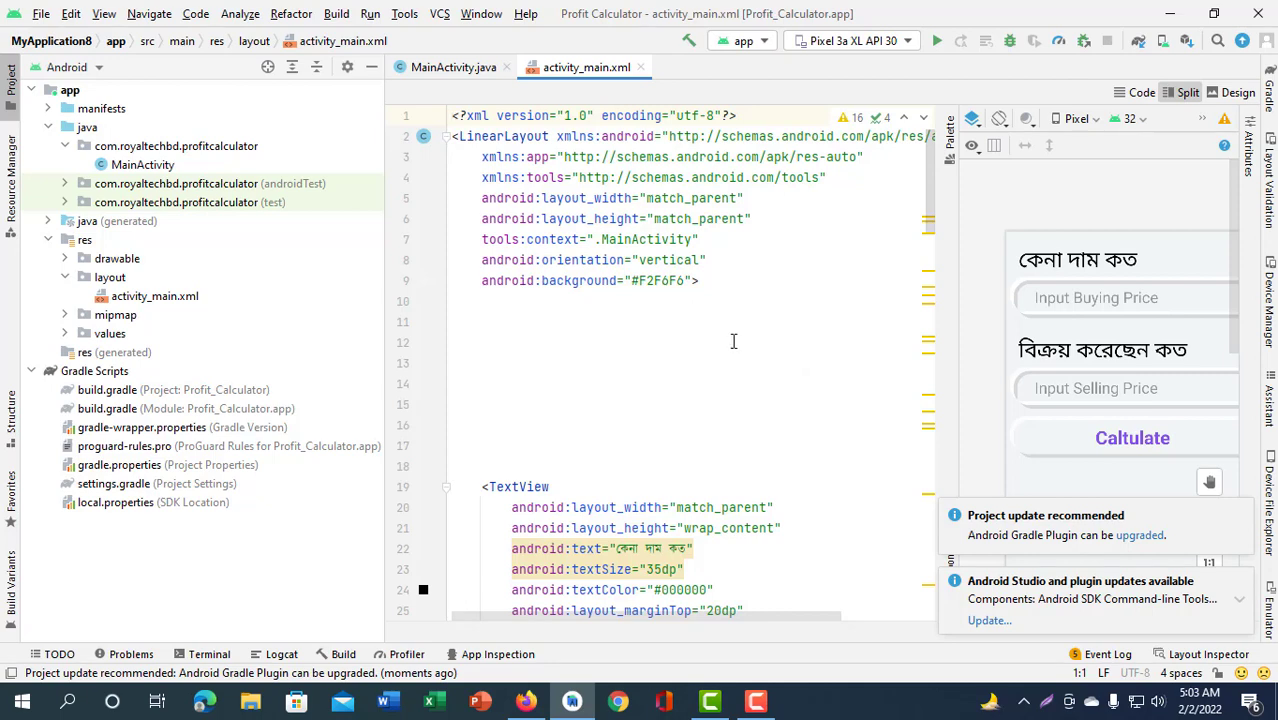
# Step: Look over the code in activity_main.xml and MainActivity.java of the reopened project
pyautogui.click(680, 303)
pyautogui.scroll(-5, 744, 275)
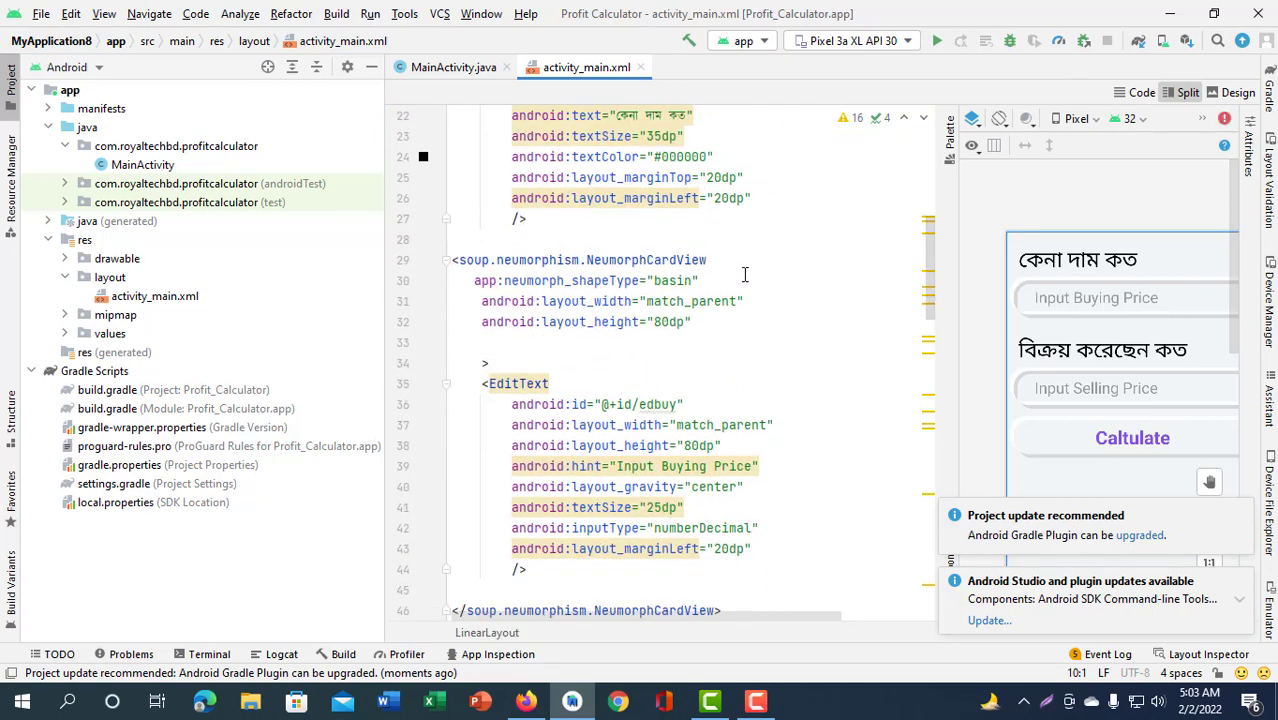
pyautogui.scroll(5, 744, 275)
pyautogui.click(452, 67)
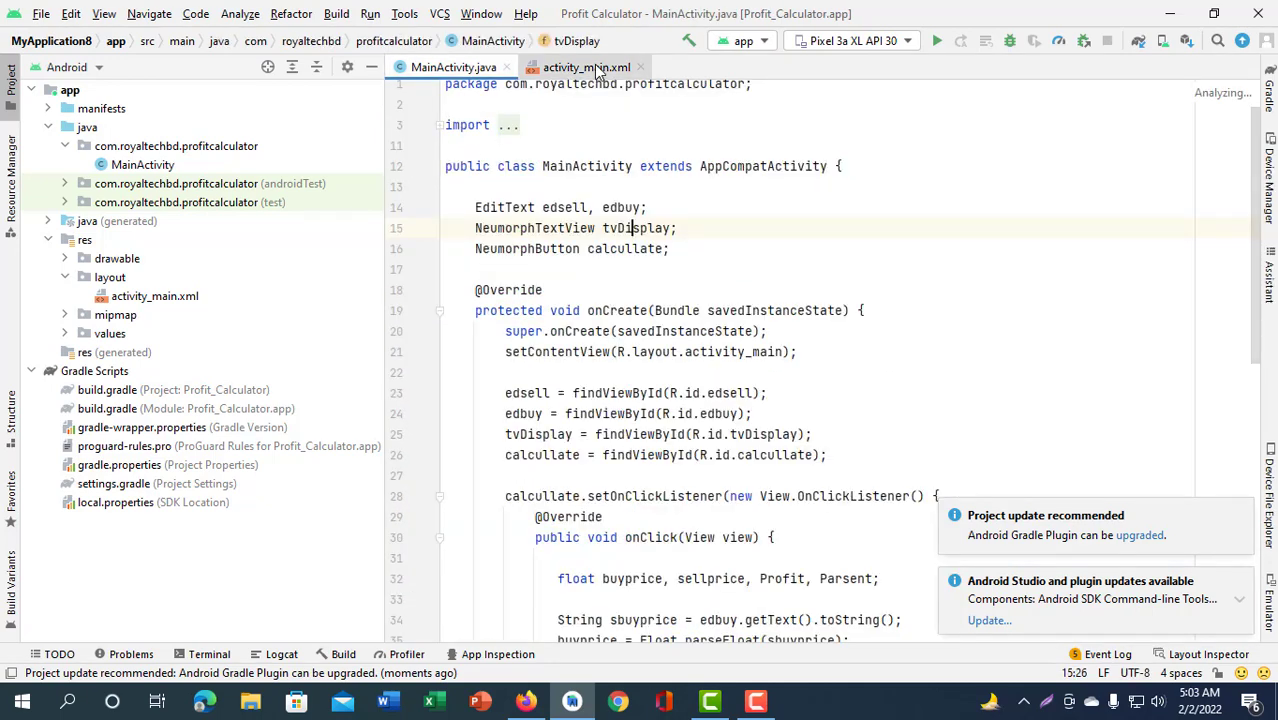
pyautogui.click(586, 67)
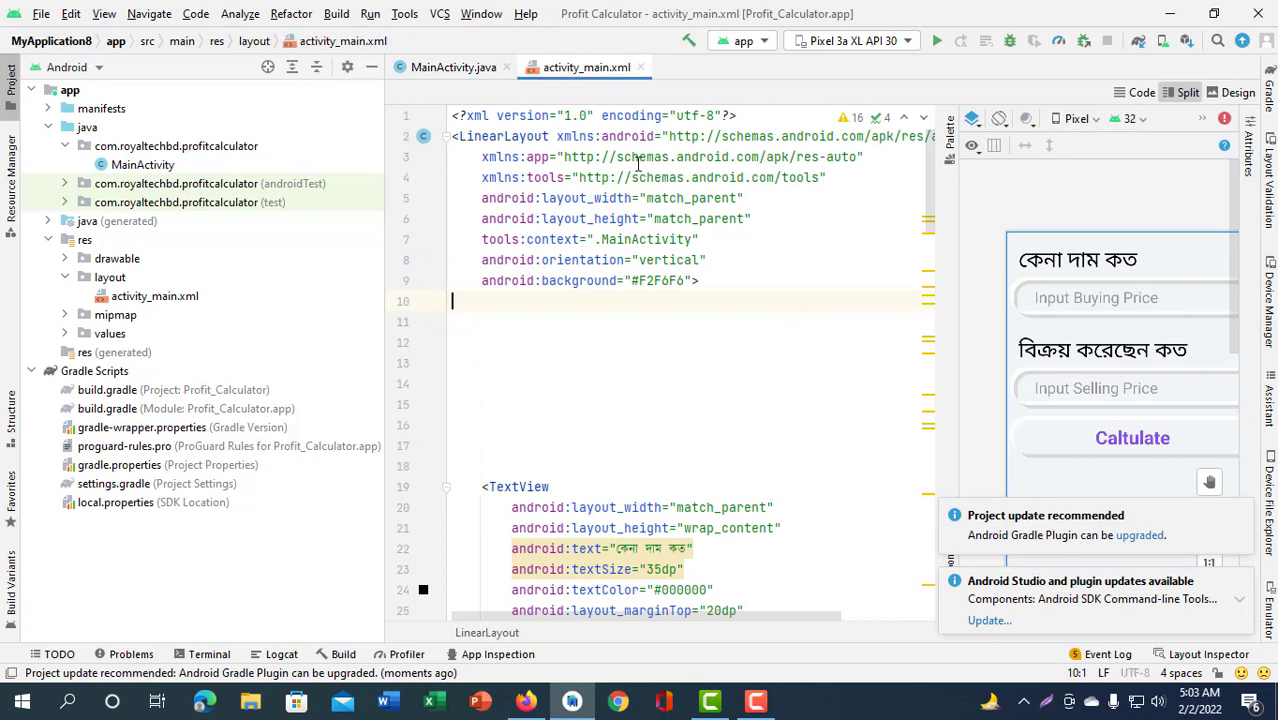
# Step: Check the version and build of the updated IDE in the About information, and minimize the IDE window
pyautogui.click(526, 14)
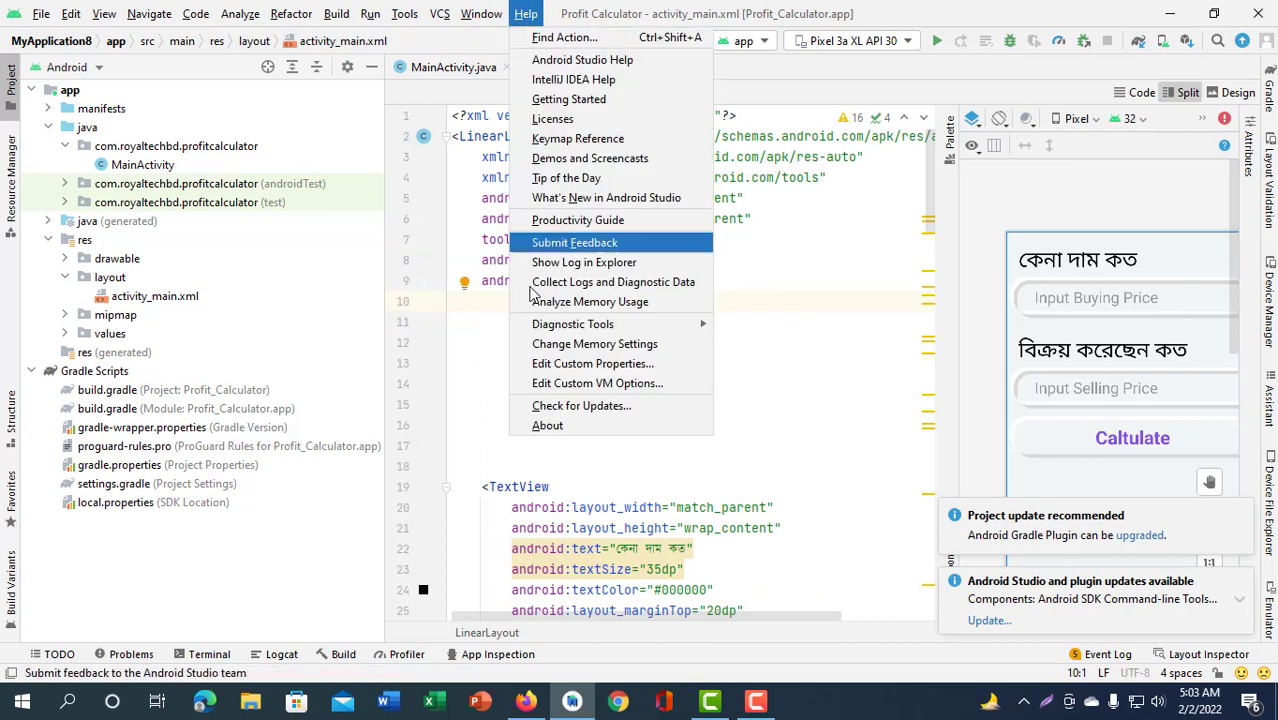
pyautogui.click(545, 426)
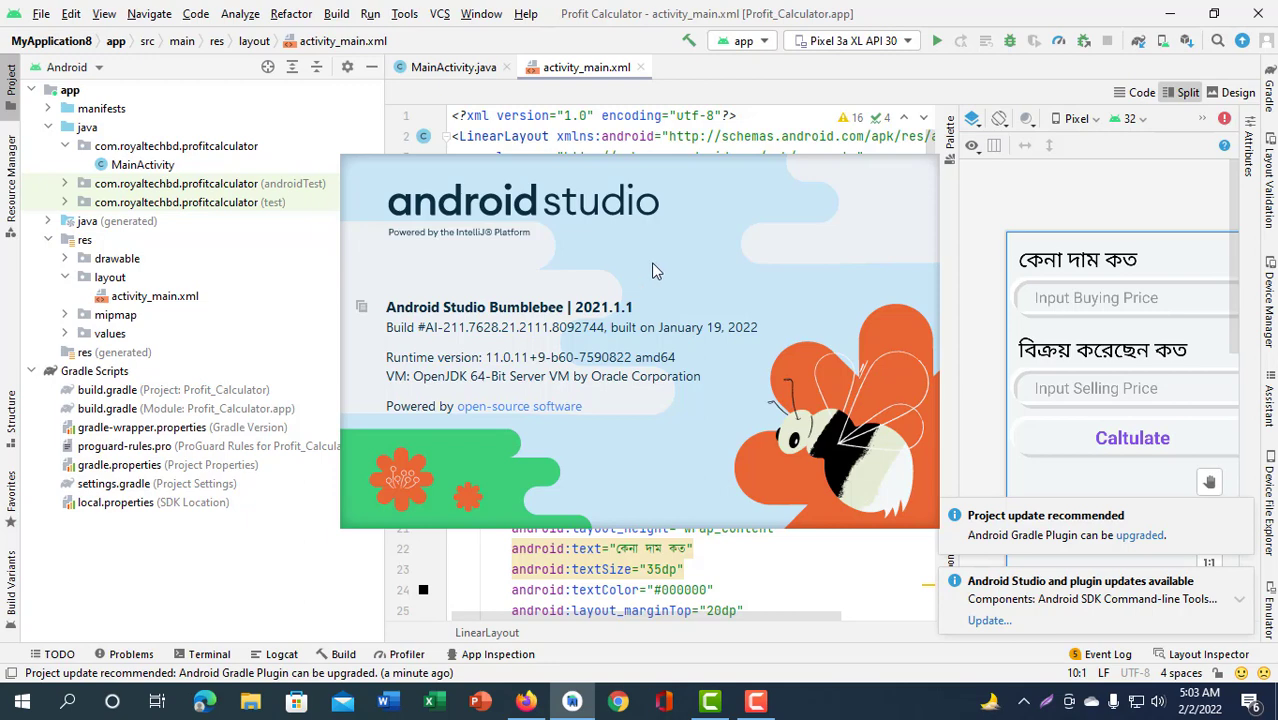
pyautogui.click(830, 576)
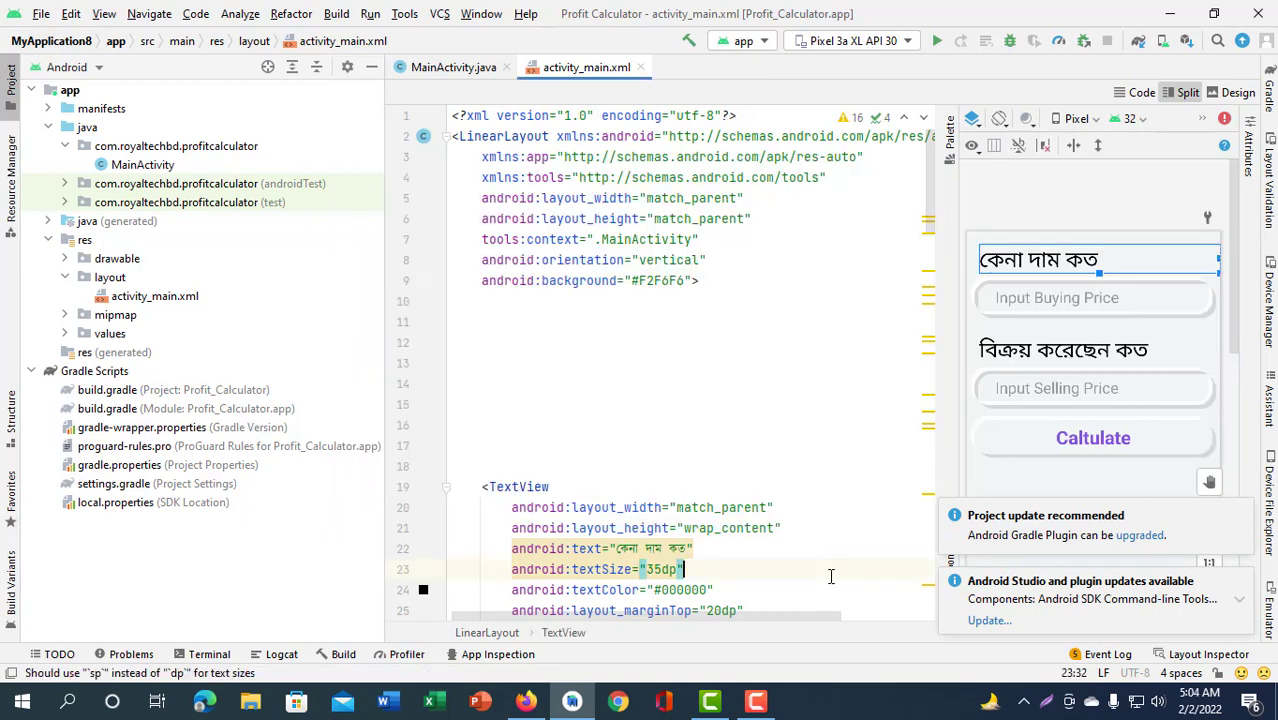
pyautogui.click(735, 311)
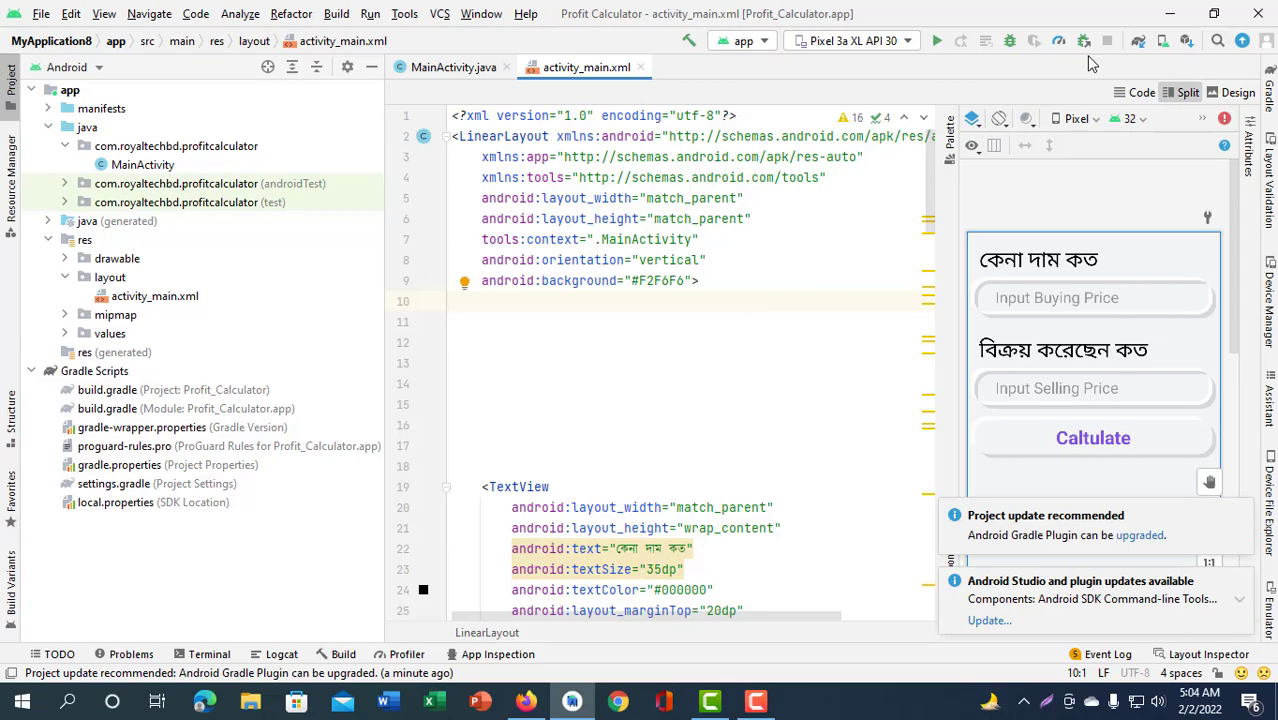
pyautogui.click(1161, 17)
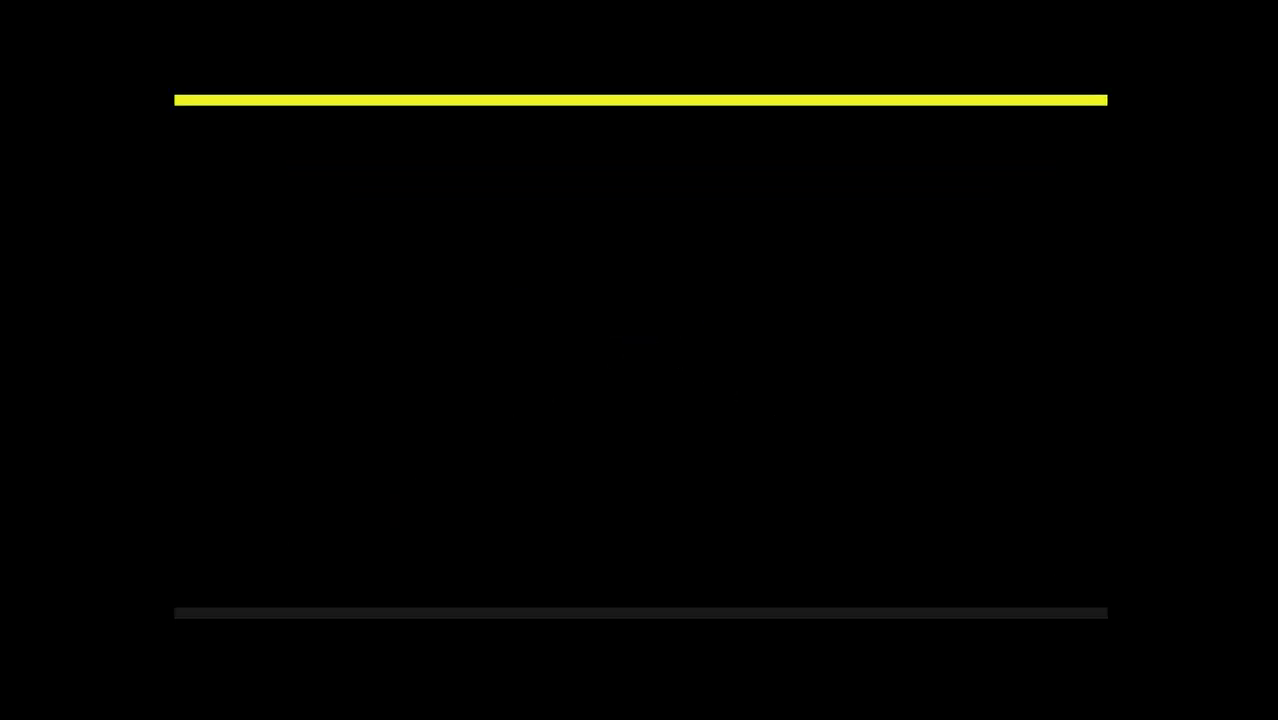